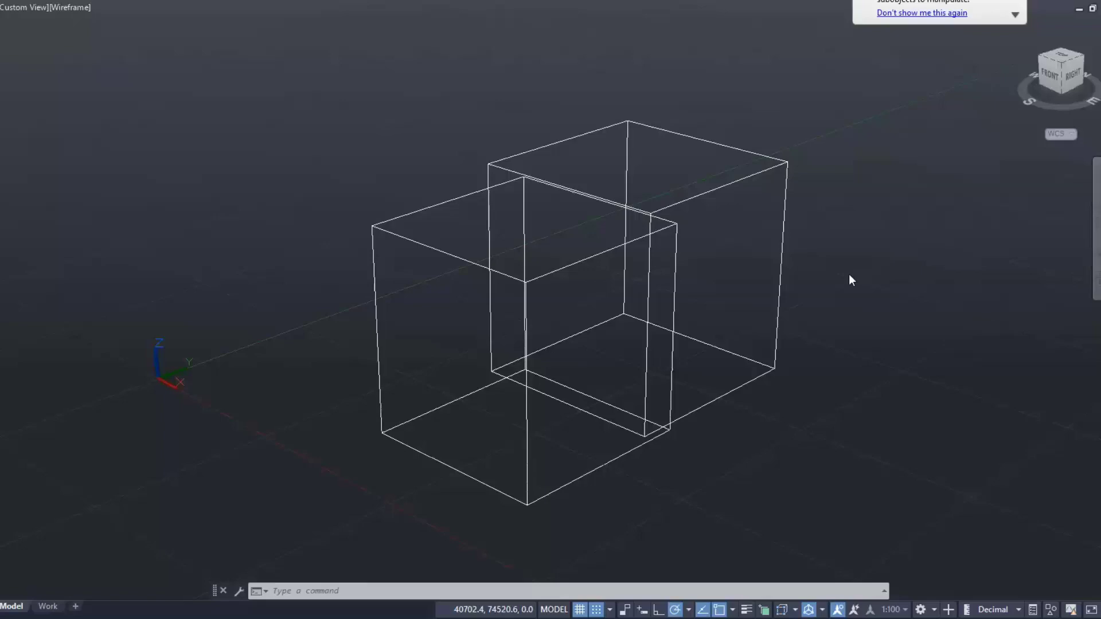
Apply Sketchy shading to the boxes and open the Visual Styles Manager.
key("Return")
type("sk")
key("Return")
scroll(665, 348, "up", 2)
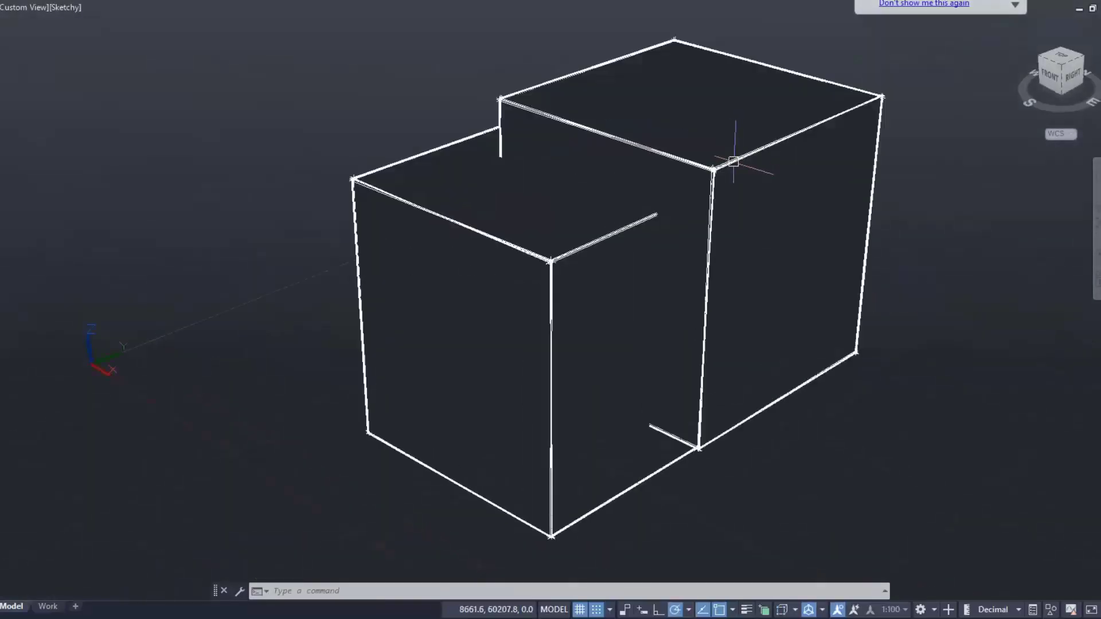
type("visualstyles")
key("Return")
scroll(143, 344, "down", 3)
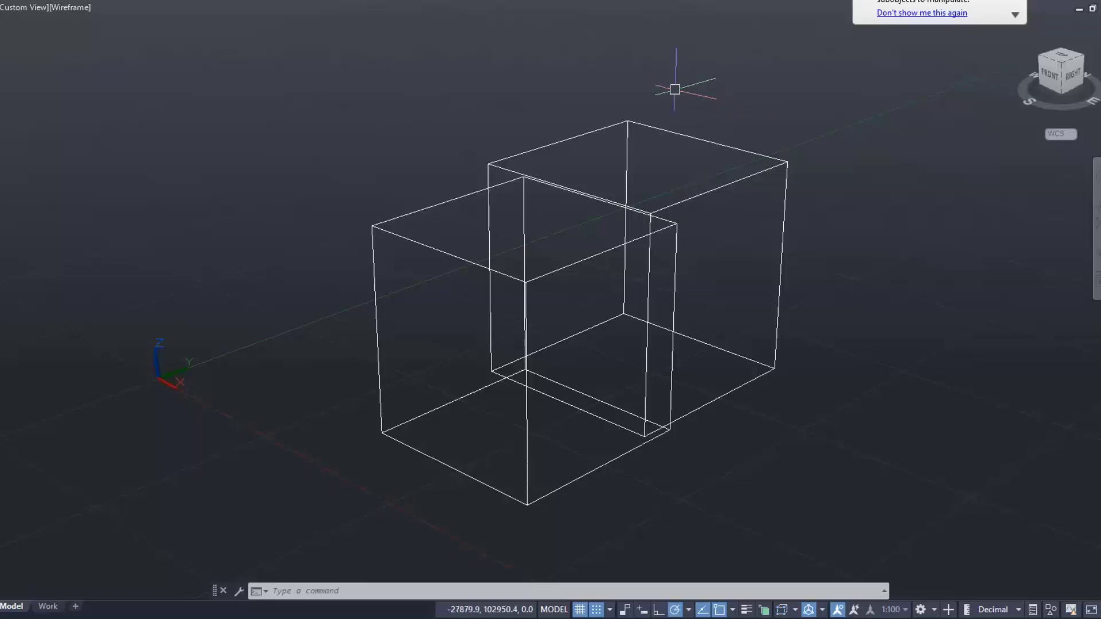
Shade the boxes in Conceptual style, orbit them, then bring back the SHADEMODE choices.
type("sha")
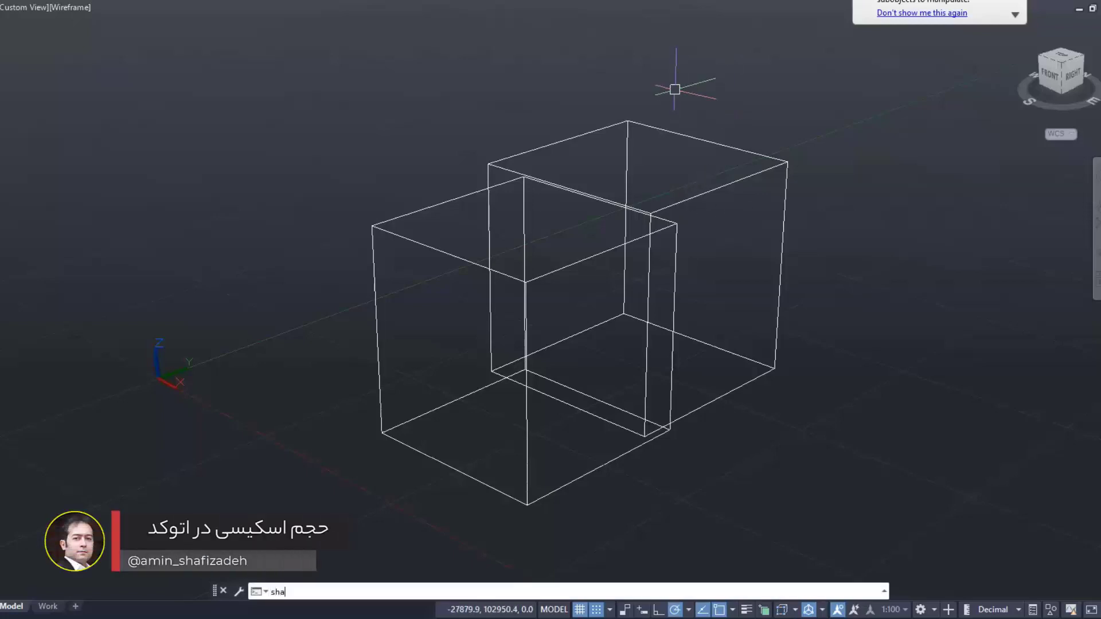
key("Return")
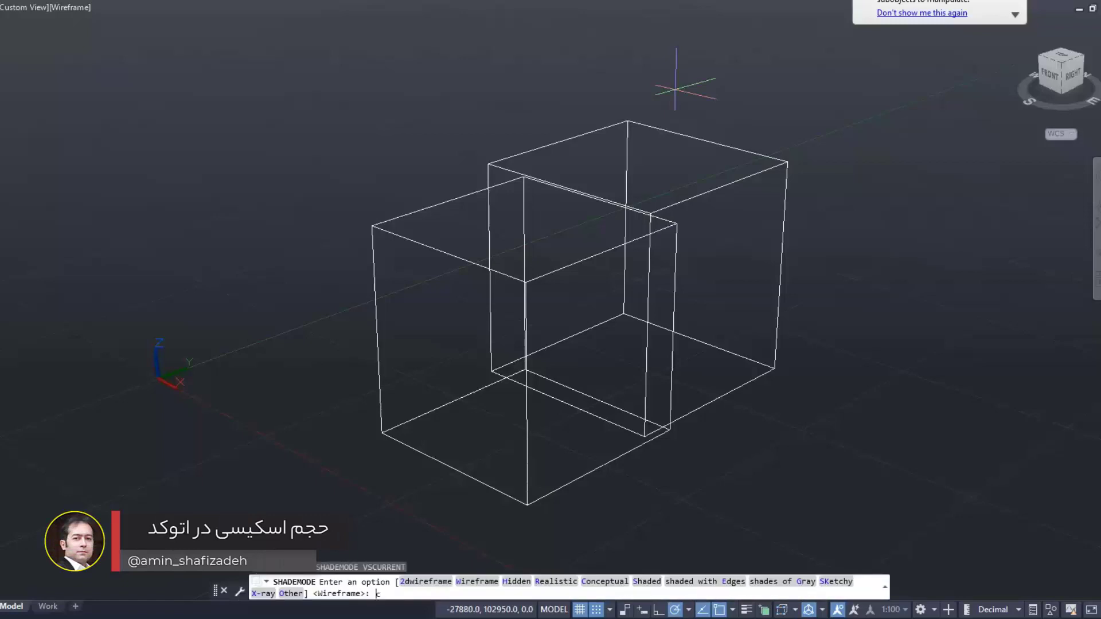
key("Return")
mouse_move(672, 88)
middle_mouse_down("shift")
mouse_move(644, 224)
mouse_move(798, 221)
mouse_move(489, 260)
mouse_move(499, 263)
middle_mouse_up("shift")
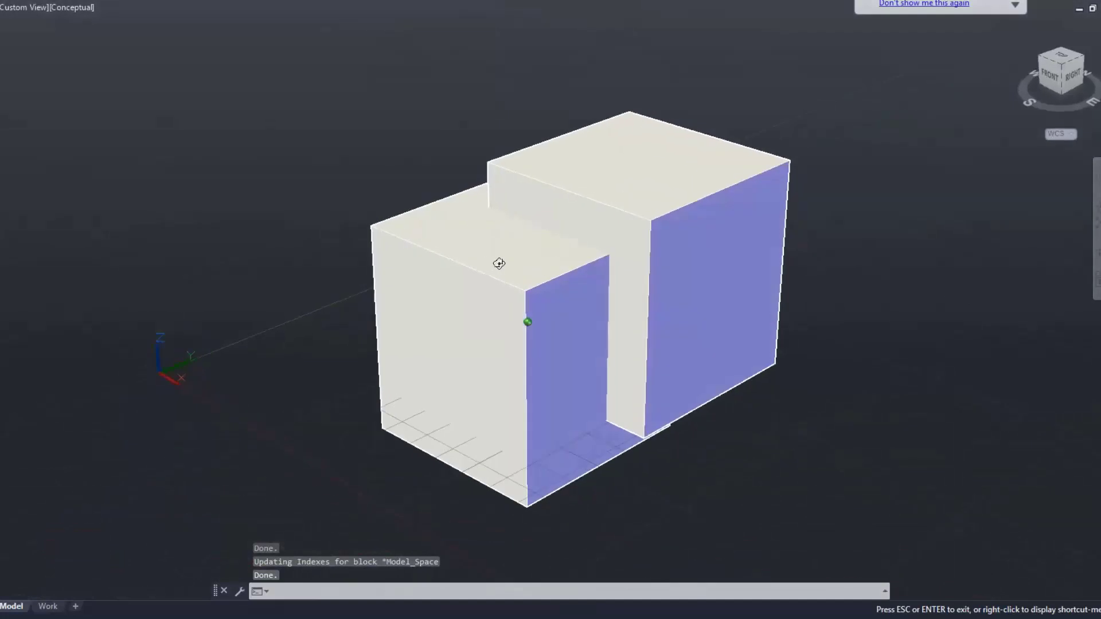
type("sha")
key("Return")
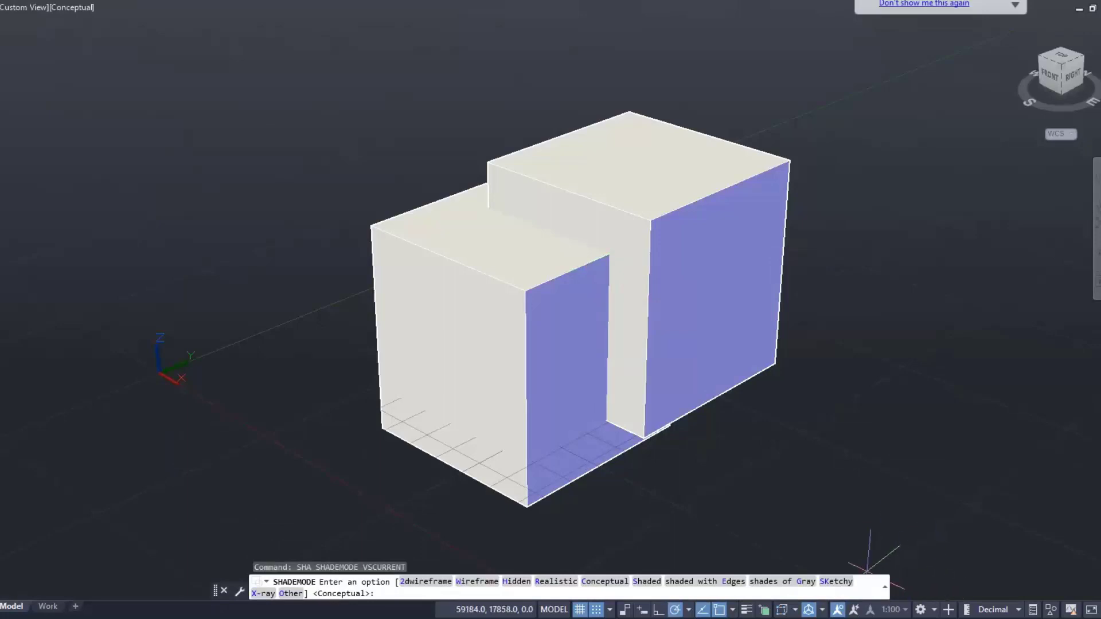
Switch the boxes to Sketchy style, orbit slightly and zoom in on the rough edges.
left_click(841, 588)
mouse_move(701, 356)
middle_mouse_down("shift")
mouse_move(677, 340)
mouse_move(748, 315)
mouse_move(835, 347)
mouse_move(665, 349)
middle_mouse_up("shift")
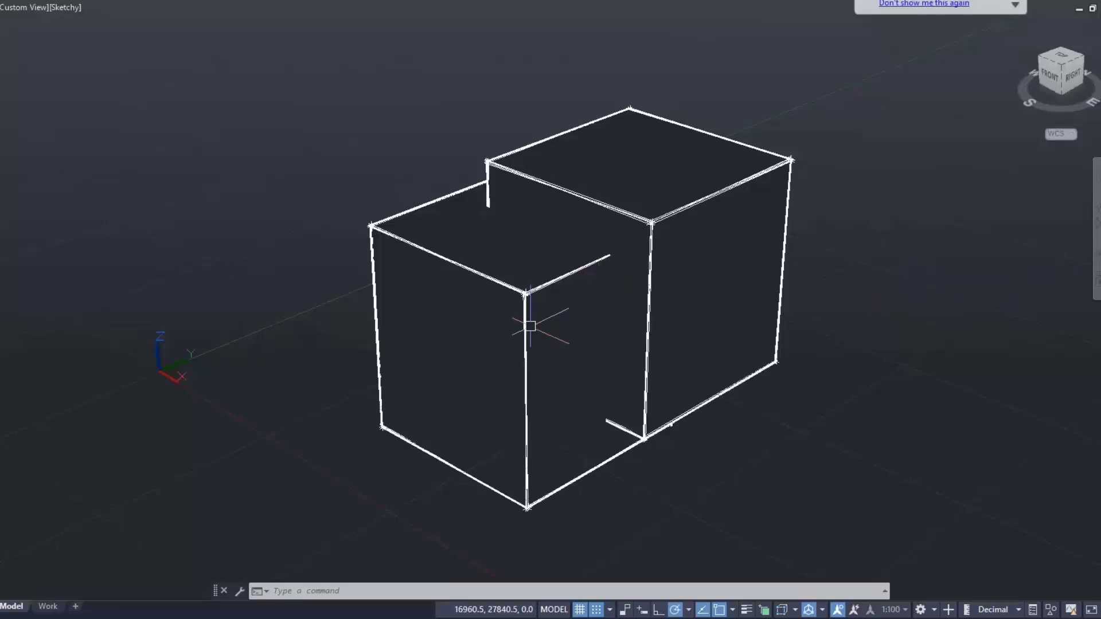
scroll(528, 322, "up", 1)
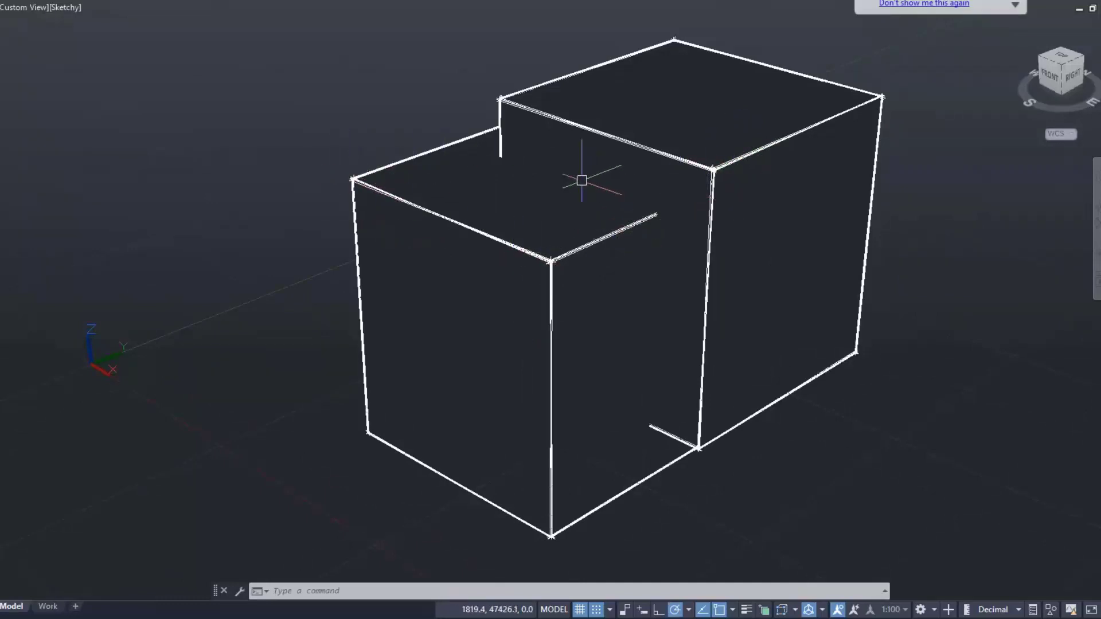
mouse_move(662, 214)
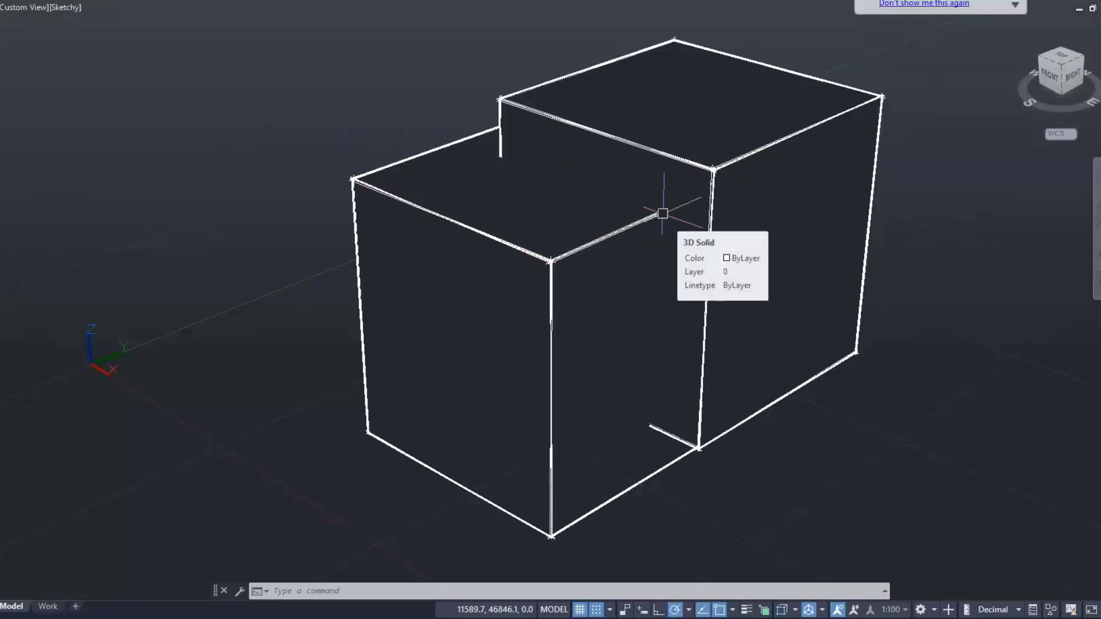
key("Escape")
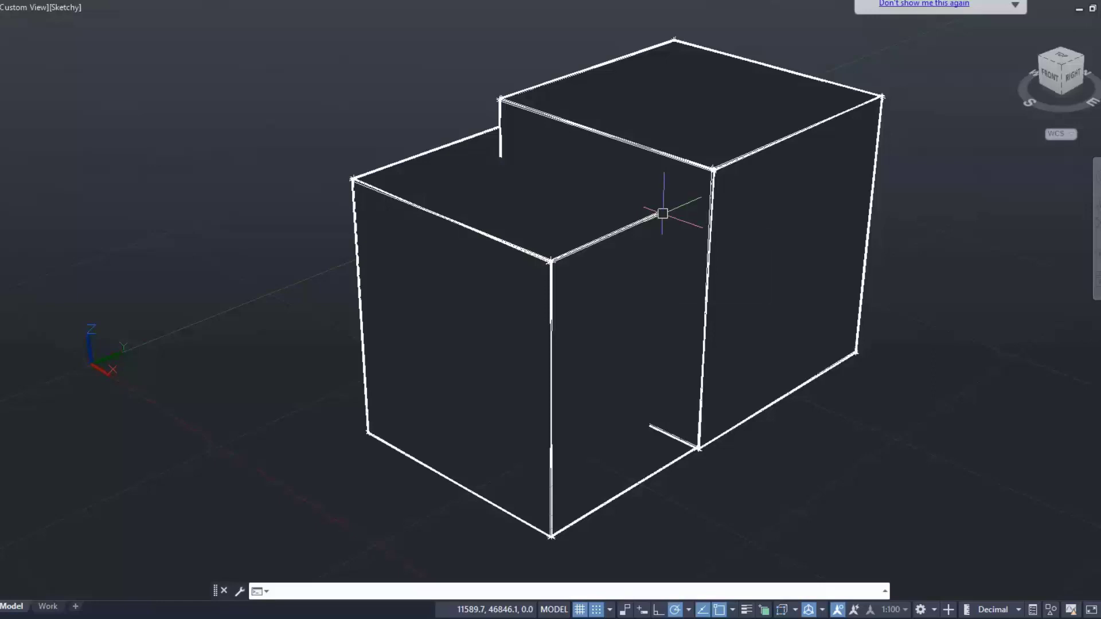
Open the Visual Styles Manager via VISUALSTYLES and select Sketchy to view its Edge Modifiers.
type("sual")
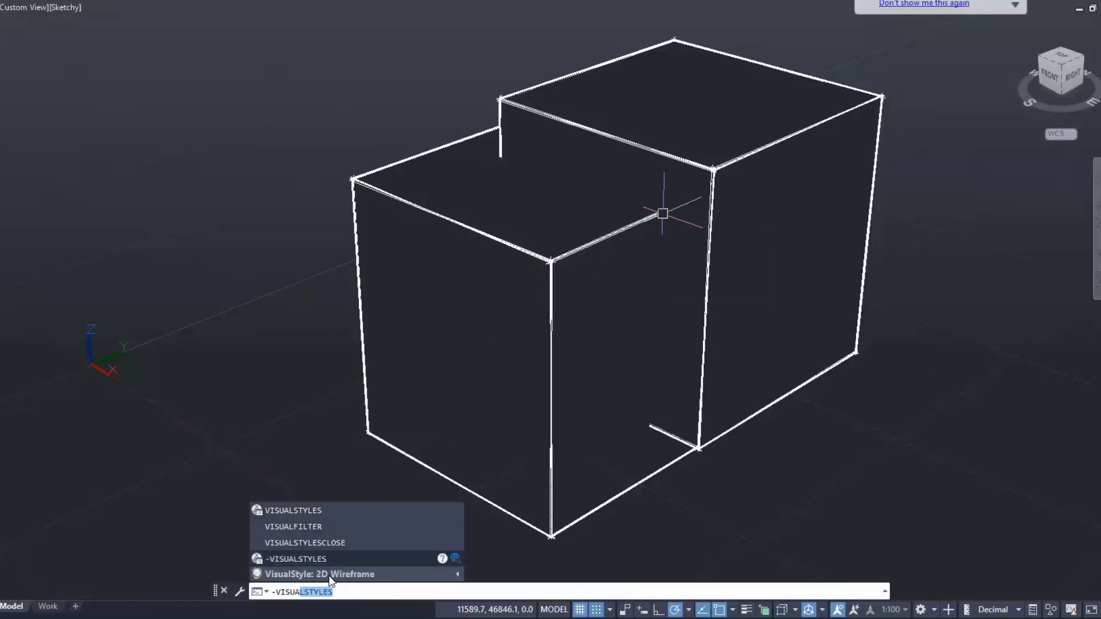
left_click(311, 514)
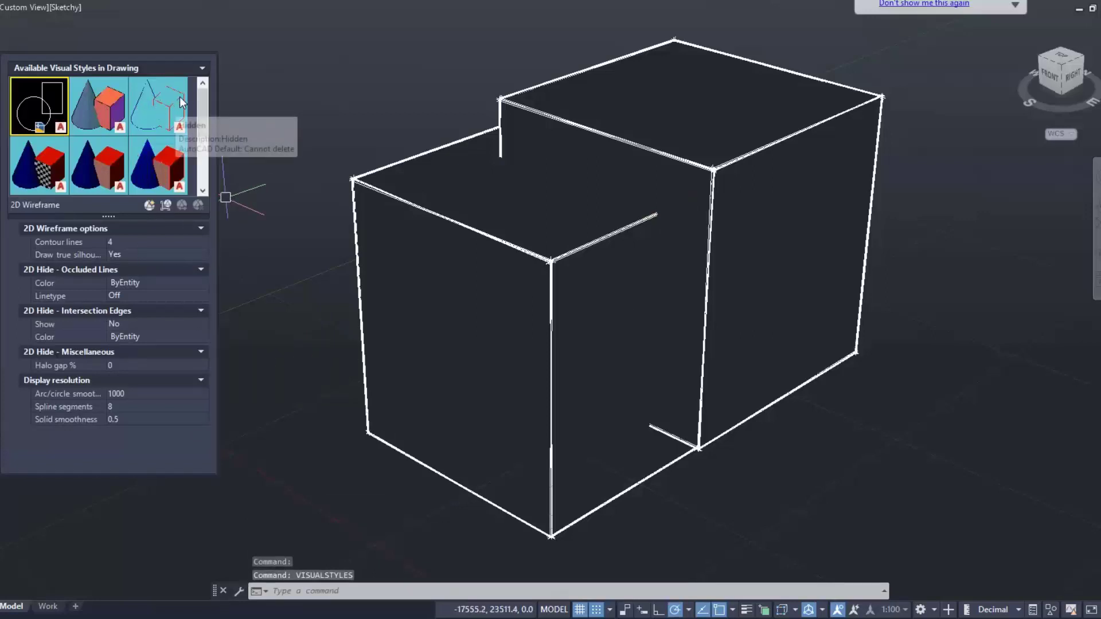
left_click_drag(204, 96, 204, 135)
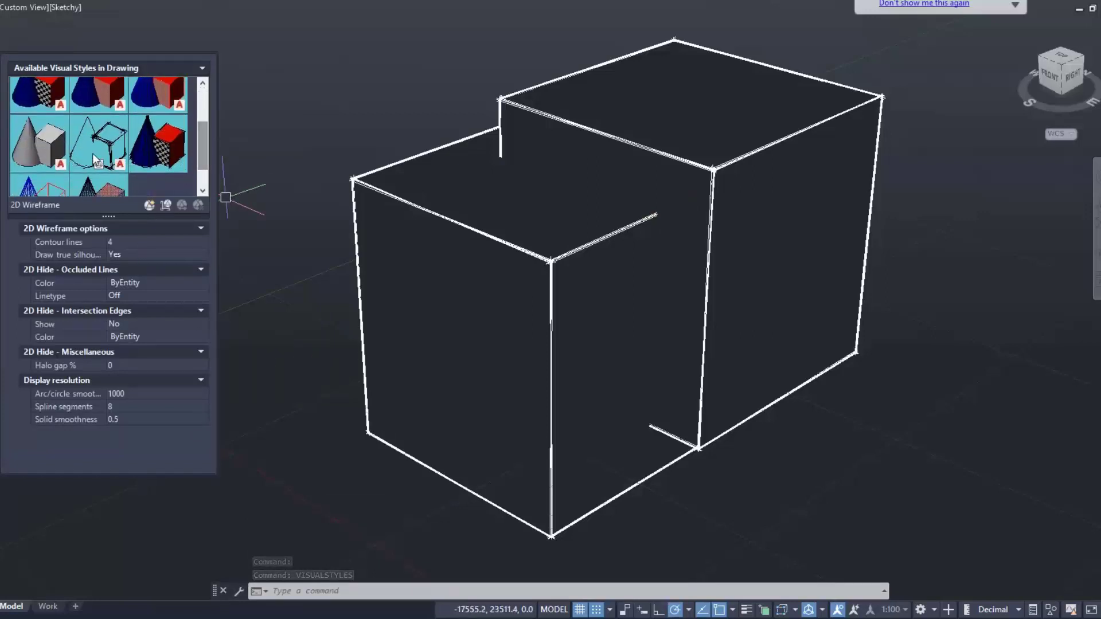
left_click(100, 148)
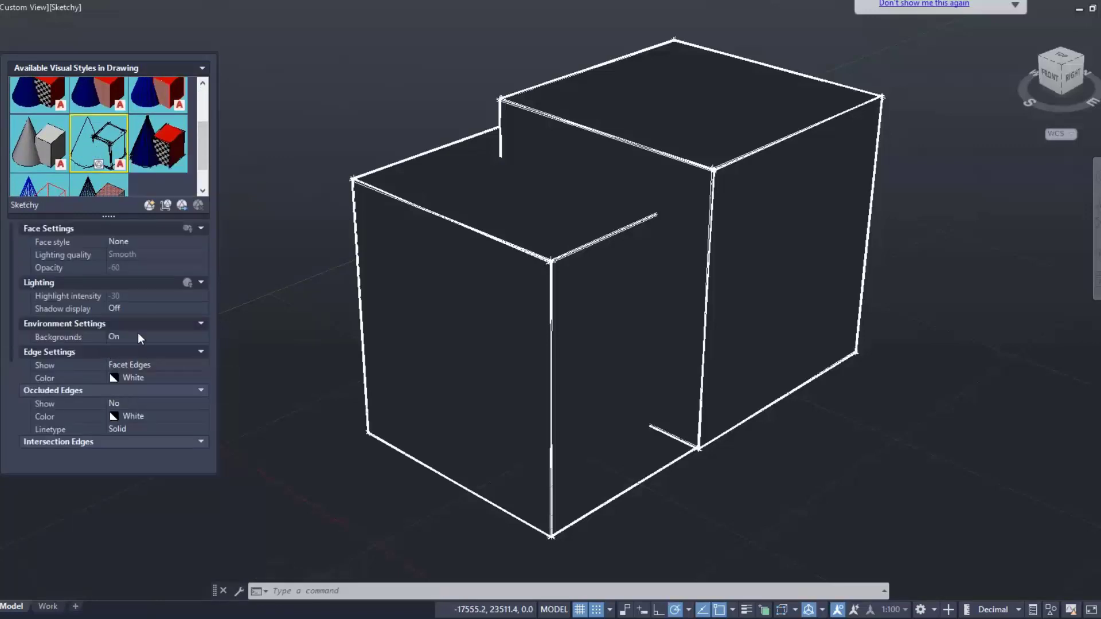
scroll(141, 335, "down", 4)
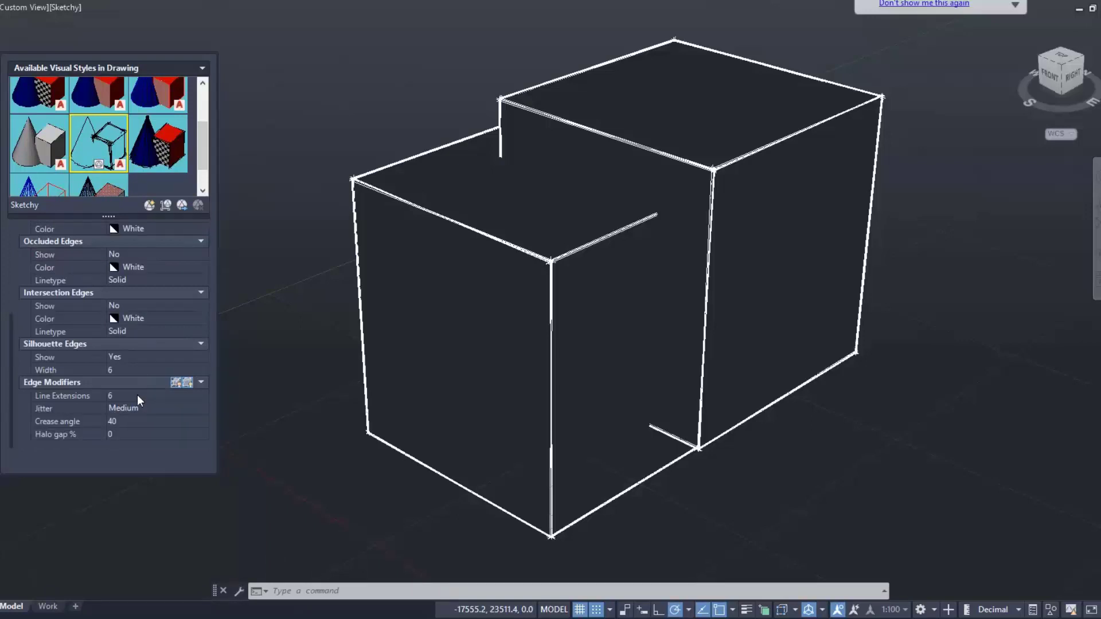
middle_click_drag(275, 356, 295, 351)
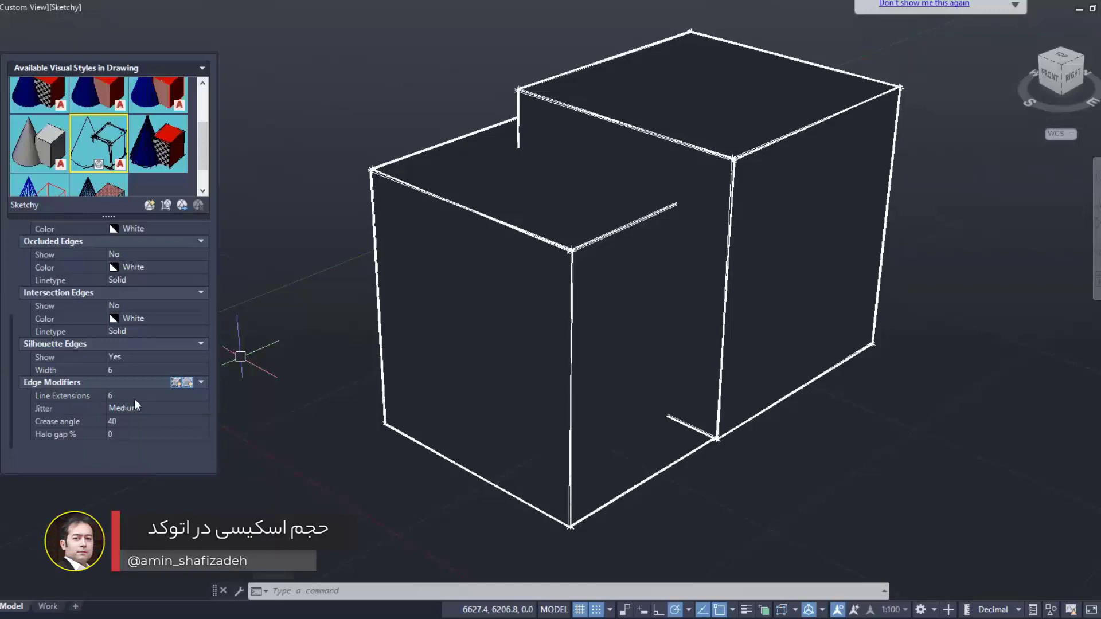
Increase the Sketchy style's Line Extensions from 6 to 28.
left_click(167, 398)
left_click(204, 393)
left_click(203, 393)
left_click(204, 392)
left_click(204, 393)
left_click(204, 393)
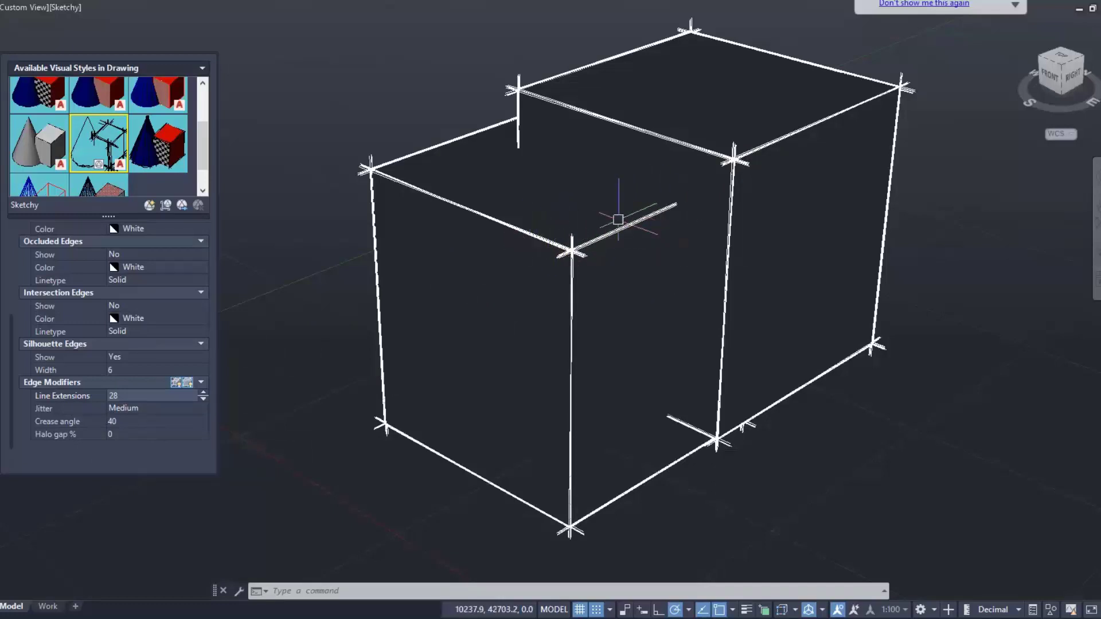
Try Jitter at High, Low and Off, then set it back to Medium.
left_click(202, 408)
left_click(201, 408)
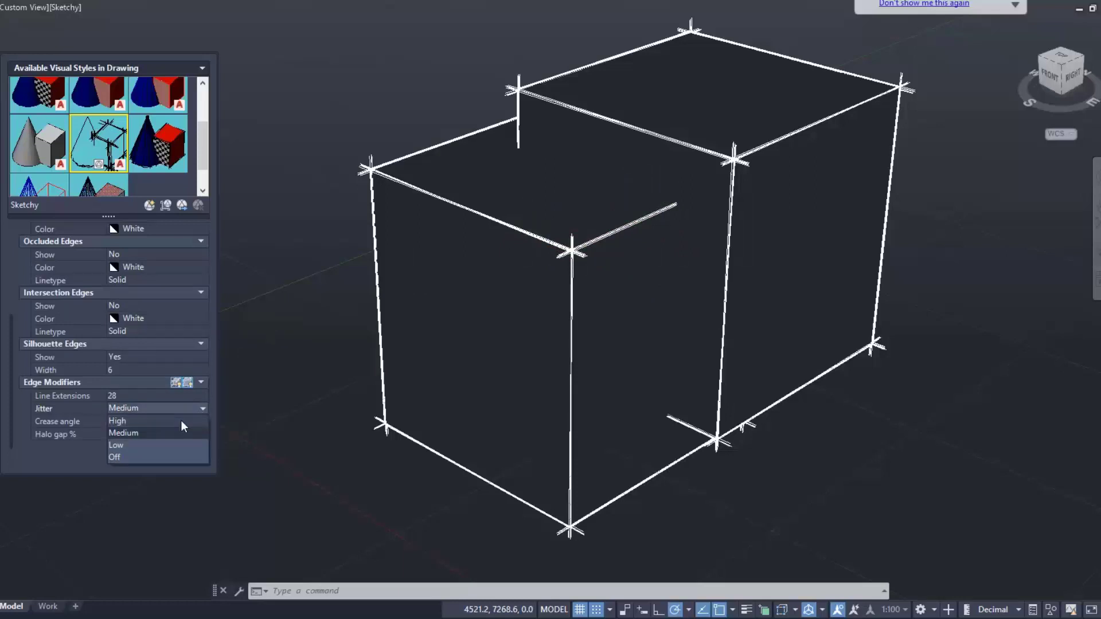
left_click(181, 421)
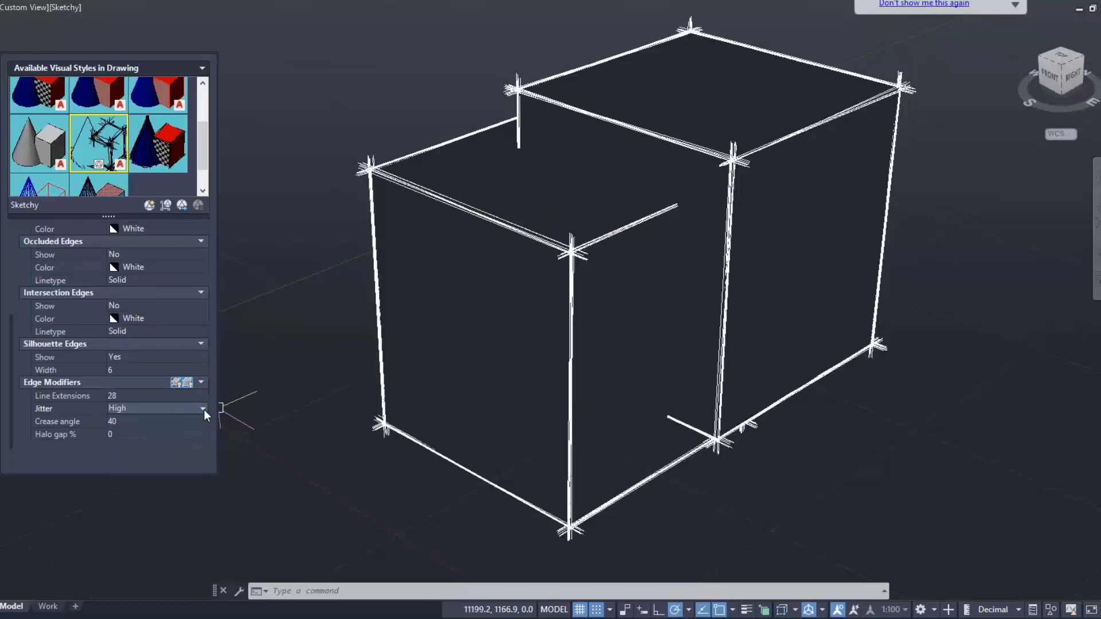
left_click(204, 409)
left_click(150, 439)
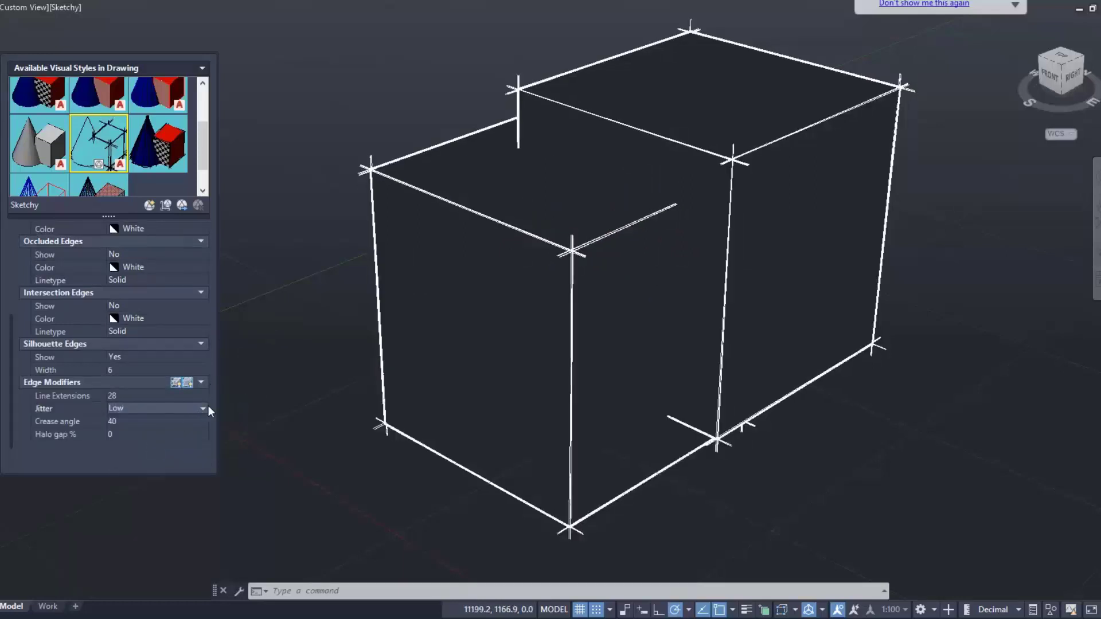
left_click(204, 408)
left_click(146, 454)
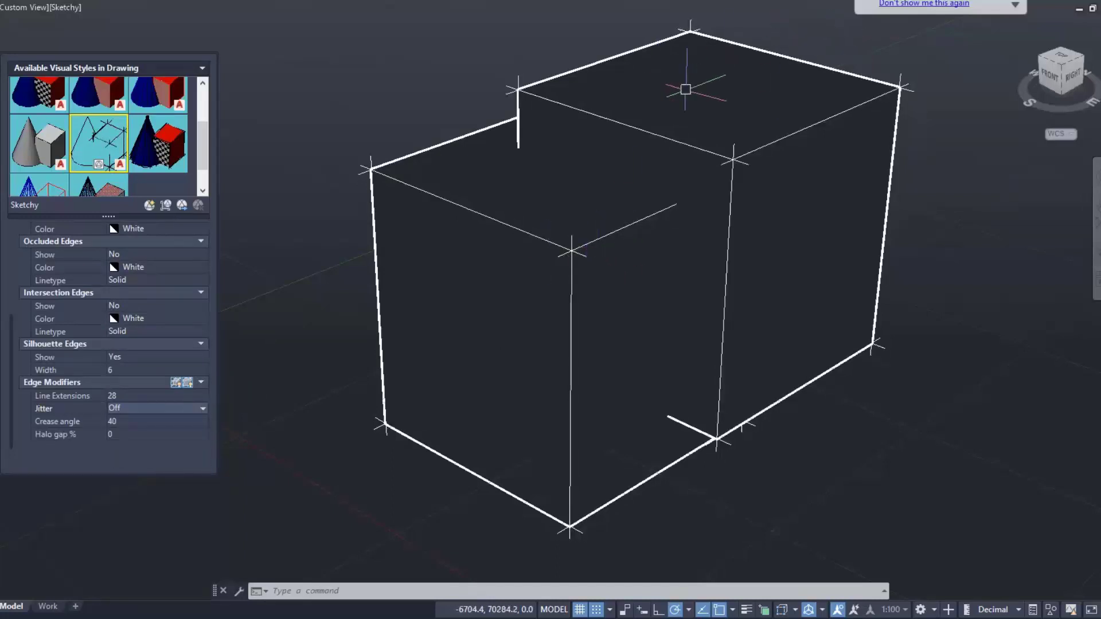
left_click(164, 407)
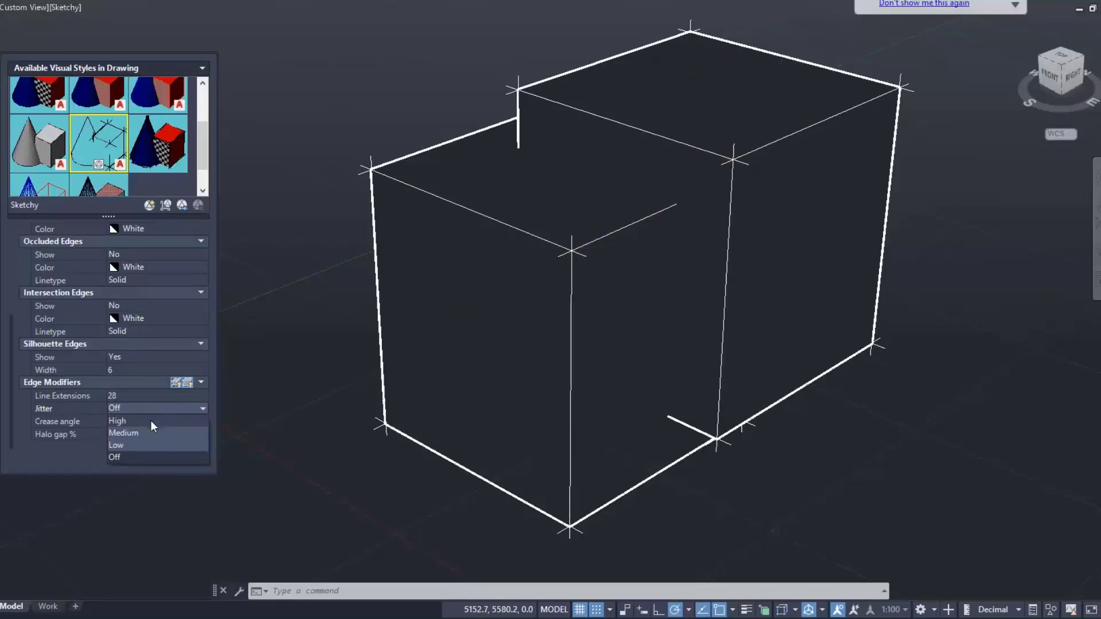
left_click(147, 432)
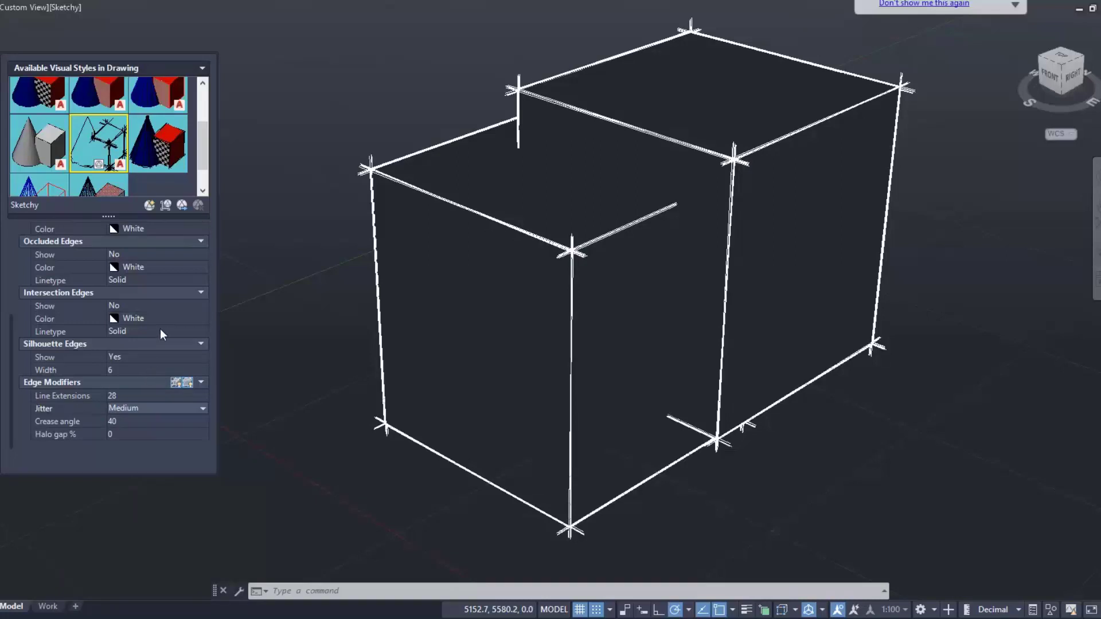
Set Intersection Edges Show to Yes in the Sketchy style.
scroll(163, 356, "up", 3)
scroll(158, 367, "up", 2)
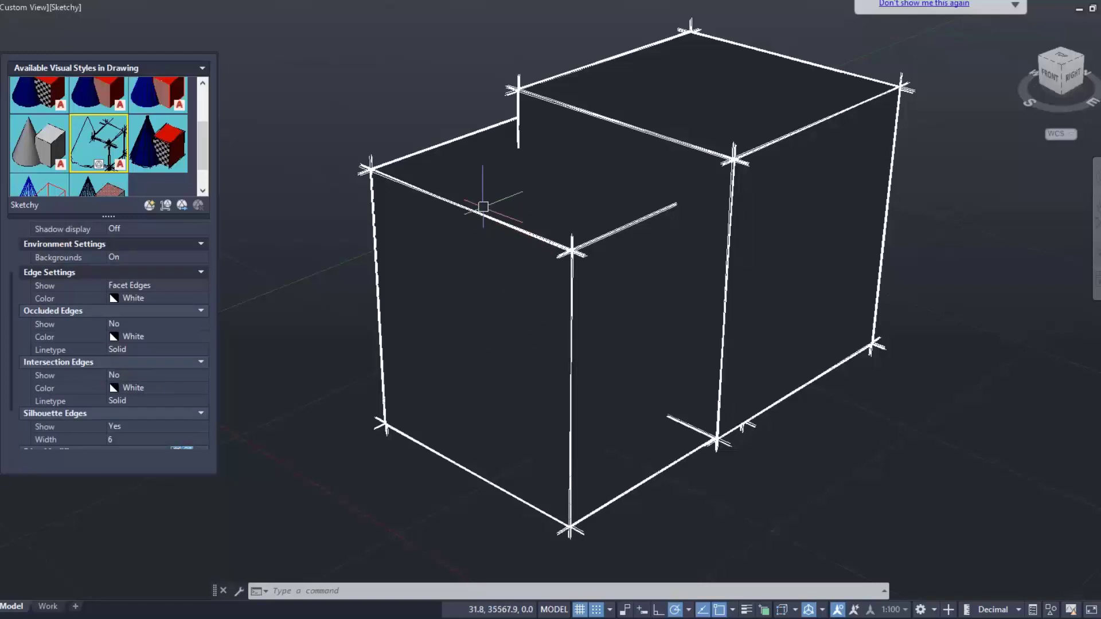
left_click(187, 378)
left_click(195, 378)
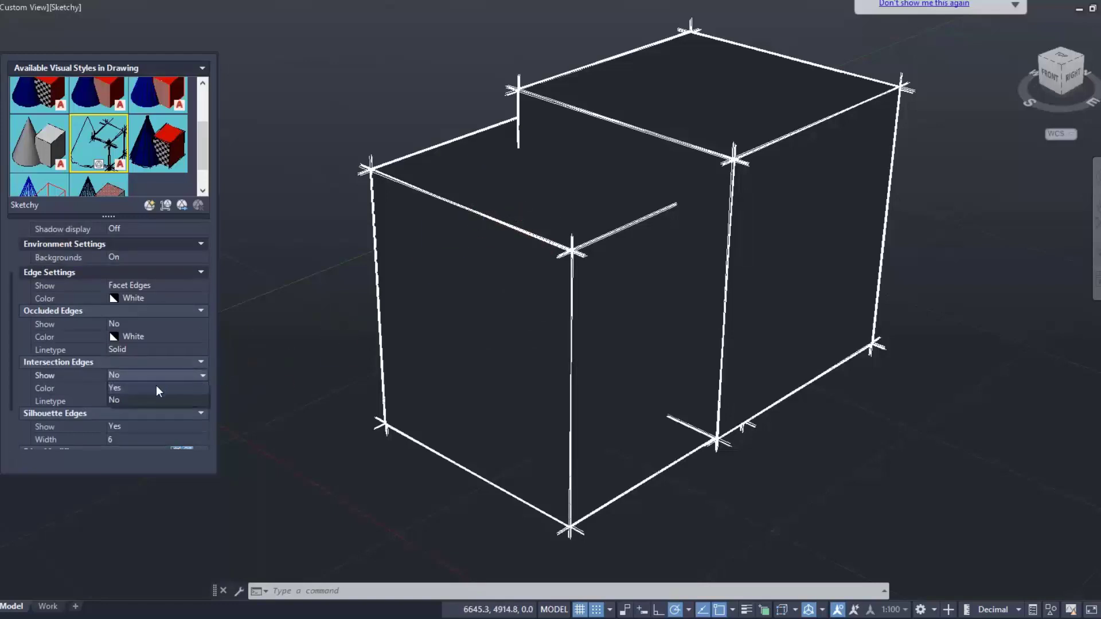
left_click(152, 400)
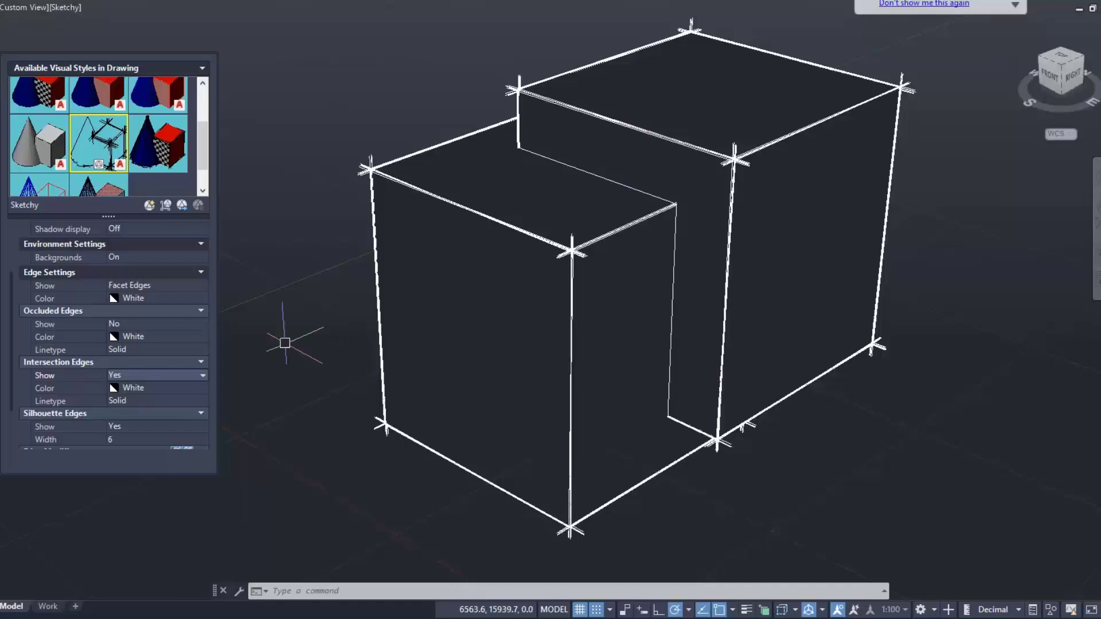
Set the occluded edge colour to Yellow, leaving its linetype solid.
left_click(196, 337)
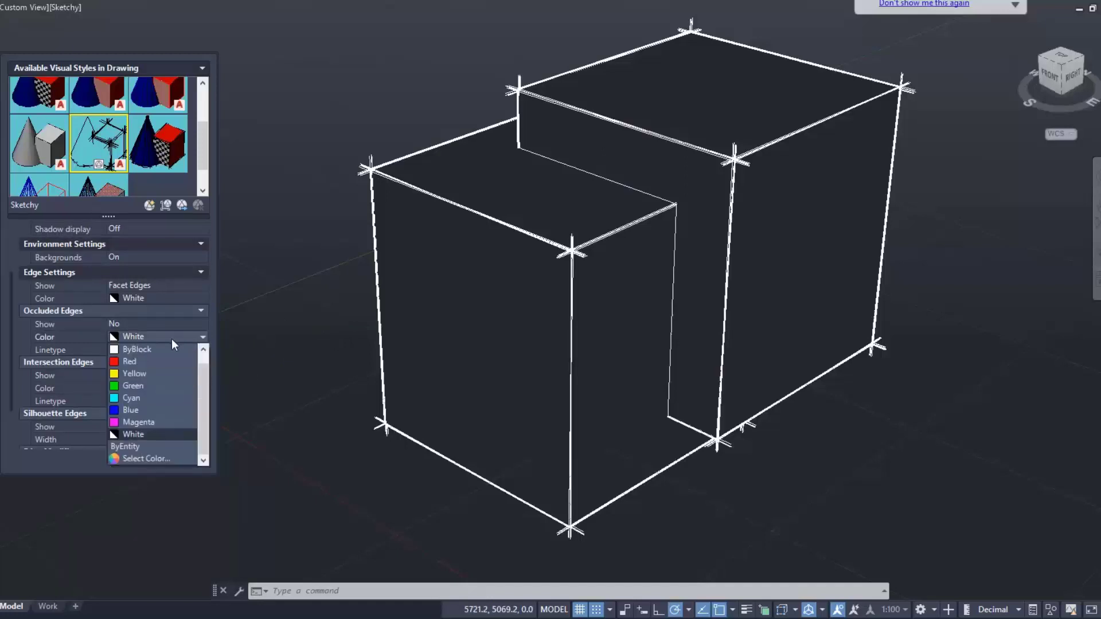
left_click(148, 374)
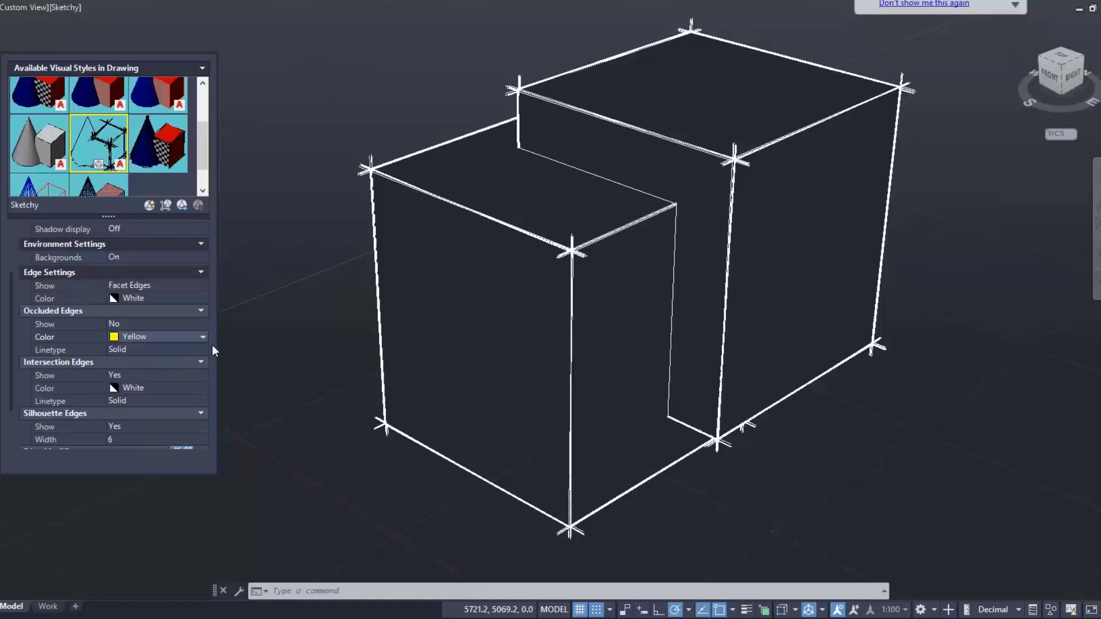
left_click(198, 348)
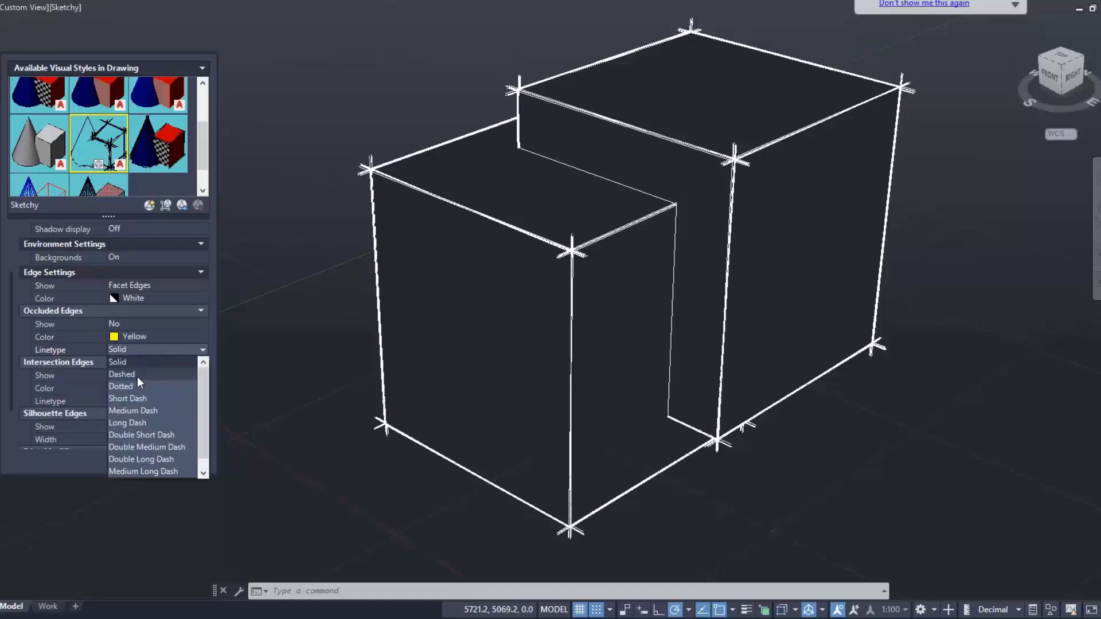
left_click(81, 385)
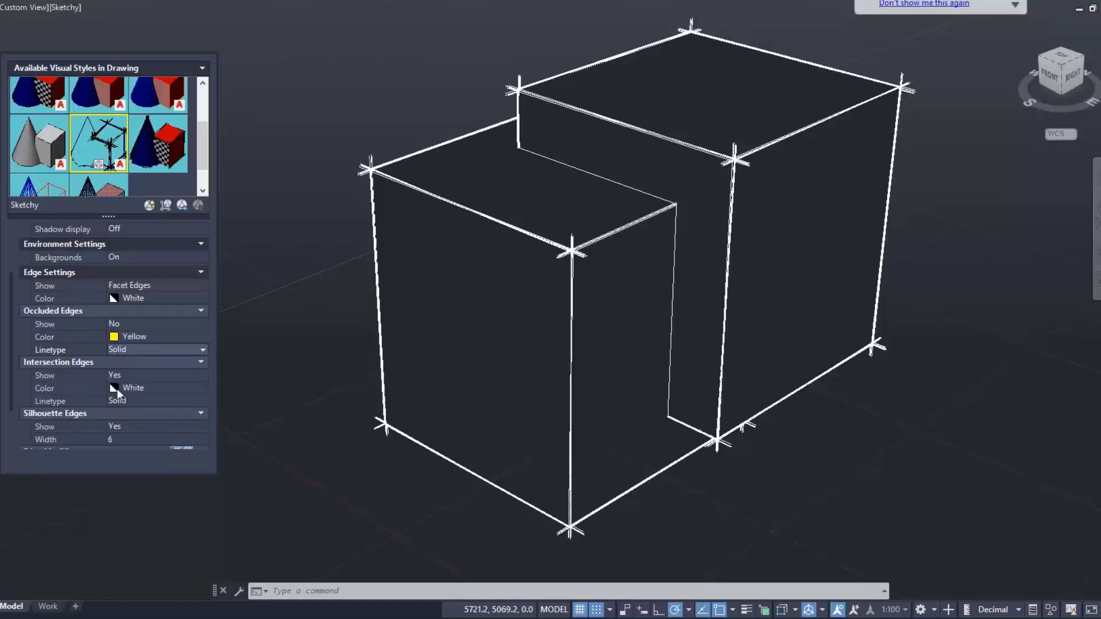
Make intersection edges Yellow and Dashed, then orbit to check the result.
left_click(200, 390)
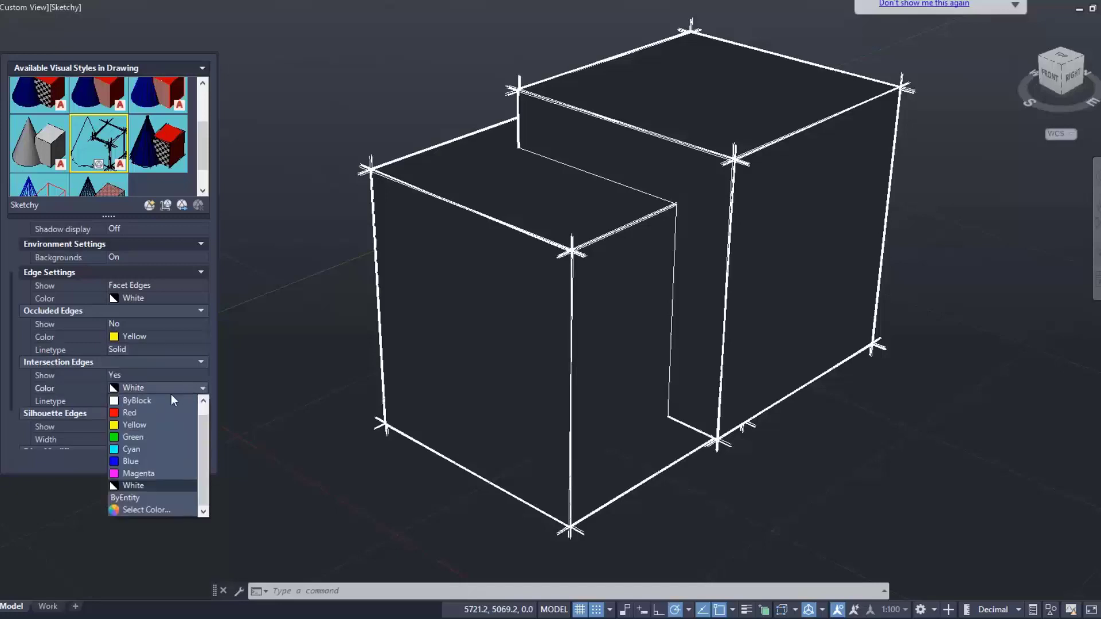
left_click(151, 427)
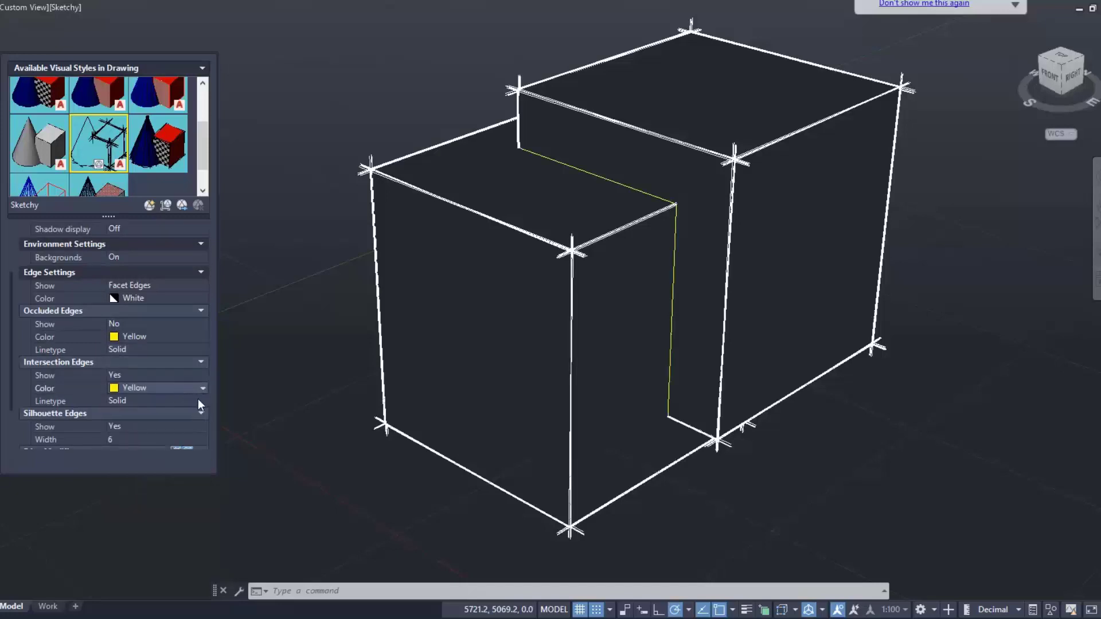
left_click(198, 400)
left_click(150, 426)
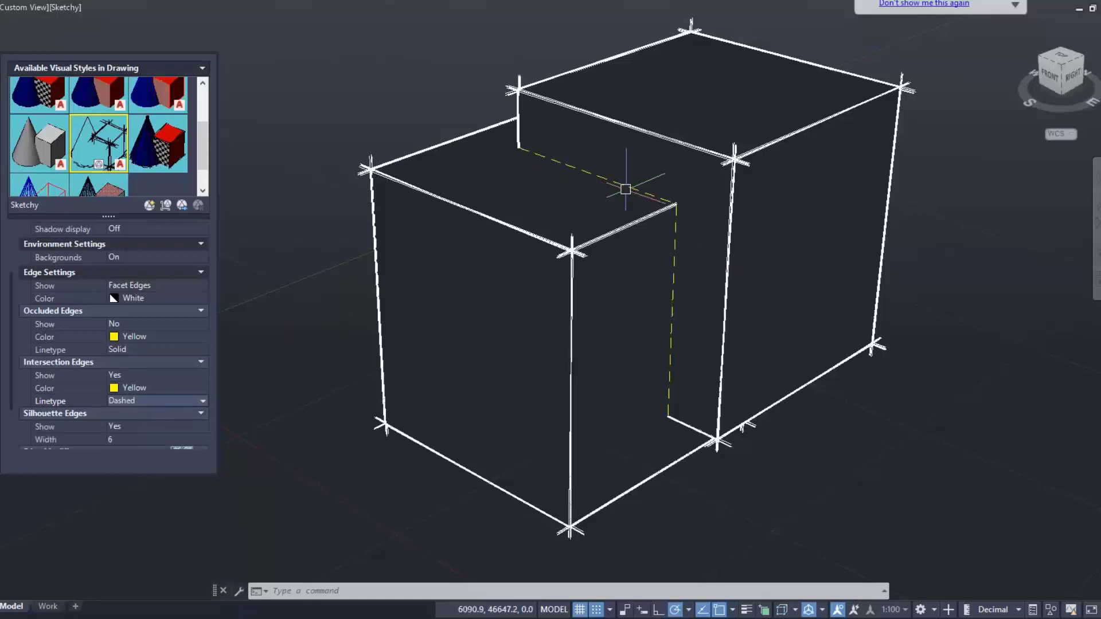
mouse_move(528, 192)
middle_mouse_down("shift")
mouse_move(793, 221)
mouse_move(488, 212)
middle_mouse_up("shift")
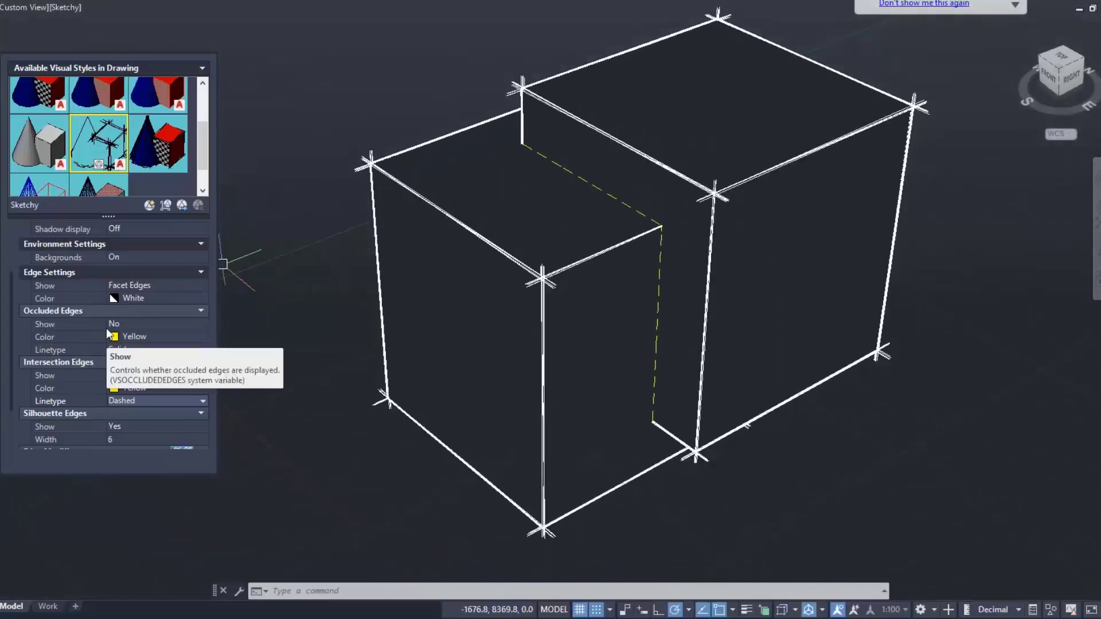
Turn on occluded edge display and colour the hidden edges Red.
left_click(200, 324)
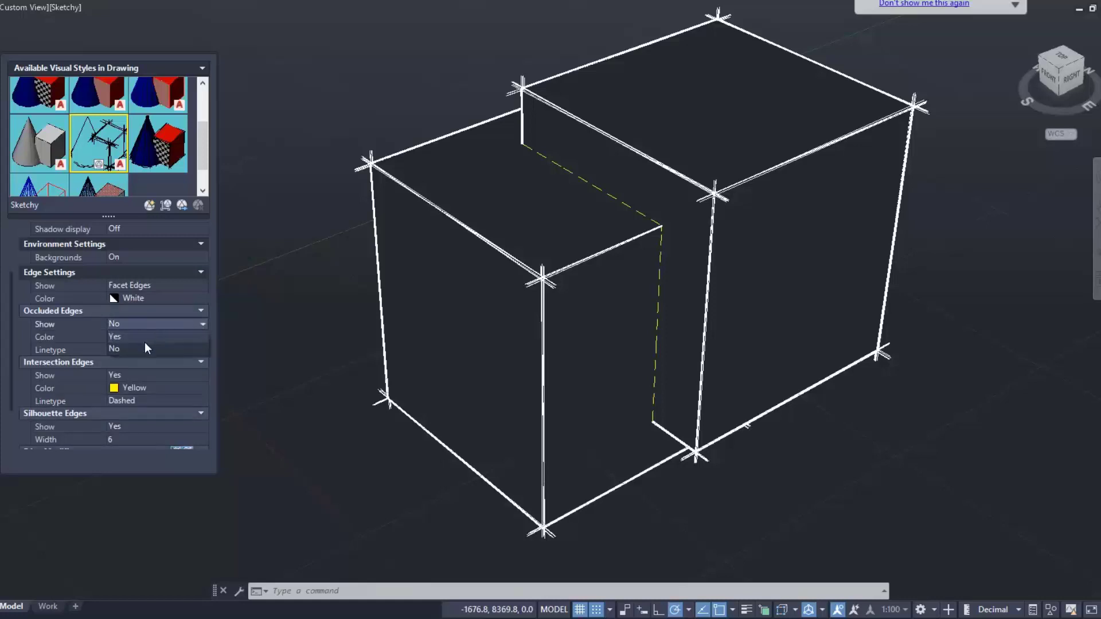
left_click(146, 338)
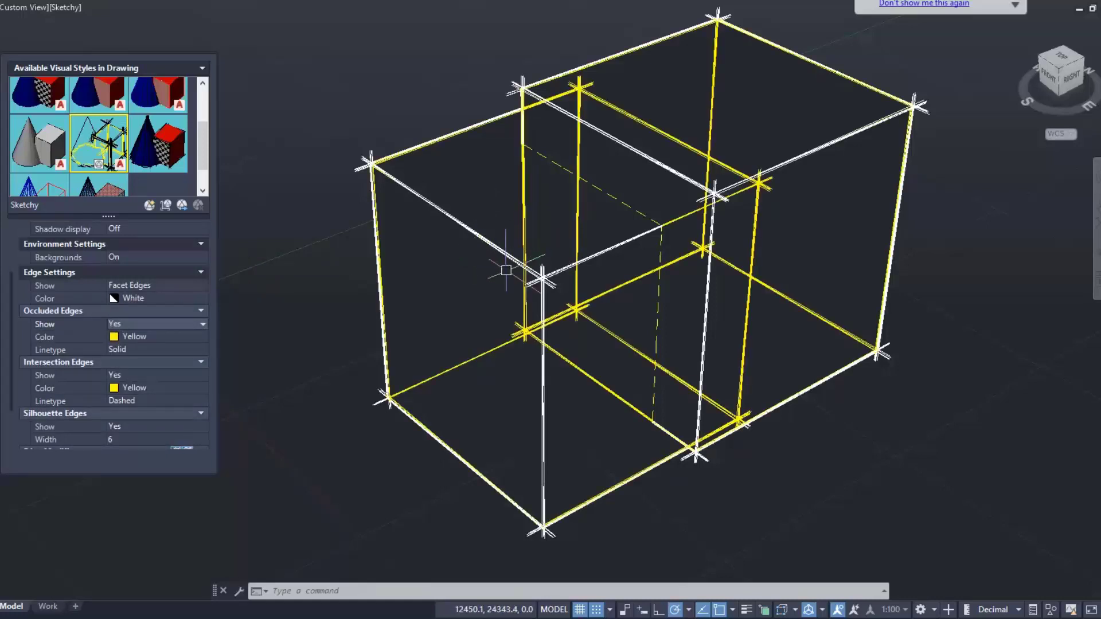
middle_click_drag(505, 270, 524, 245, "shift")
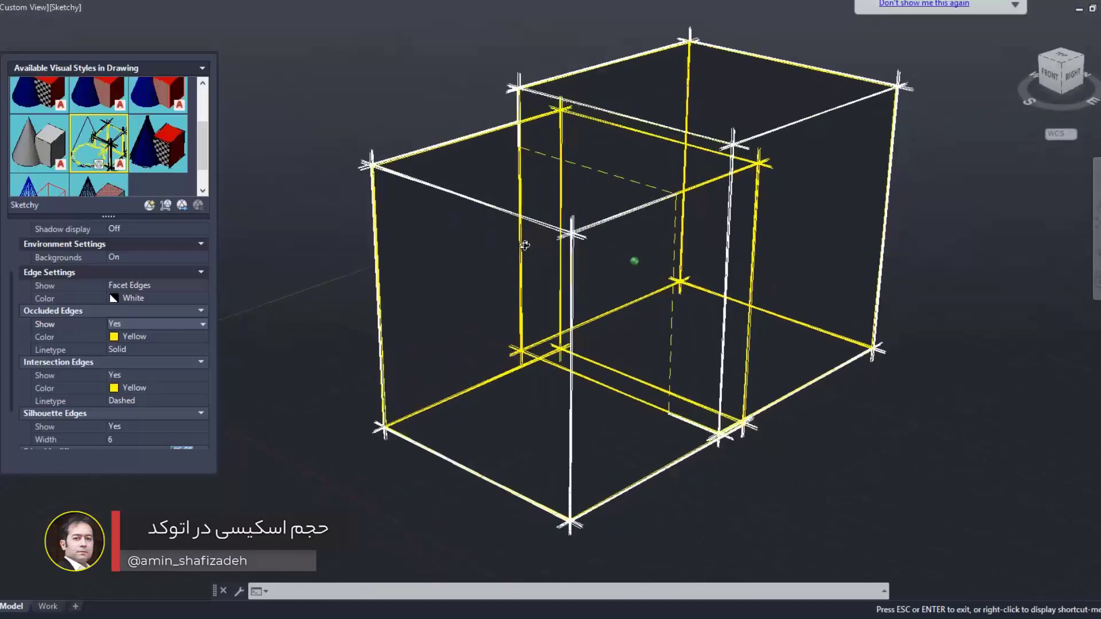
left_click(199, 337)
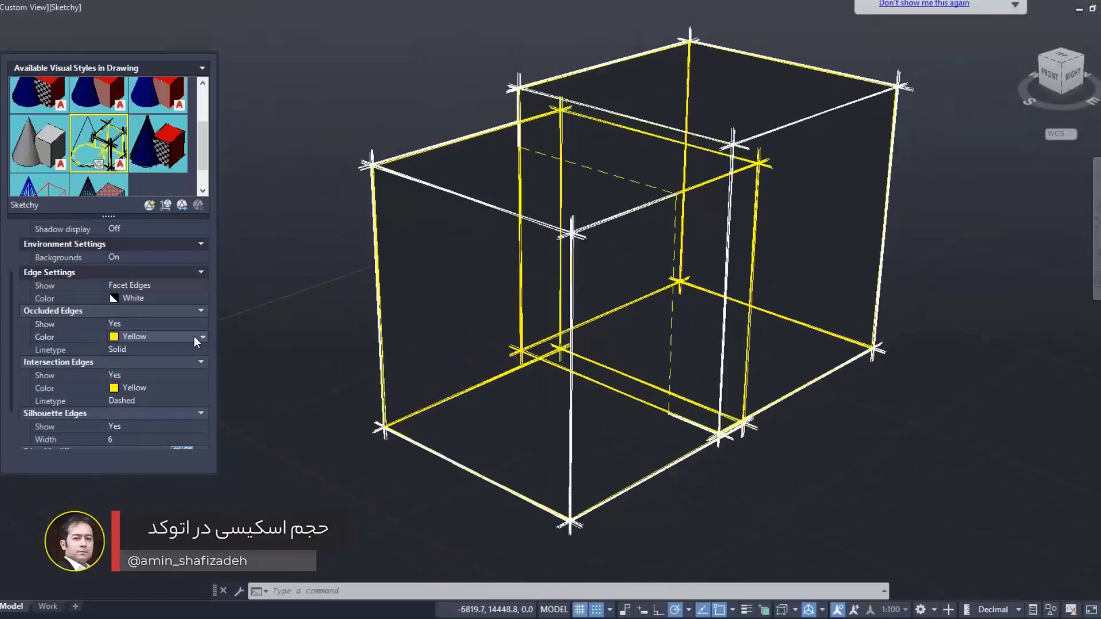
left_click(163, 339)
left_click(133, 363)
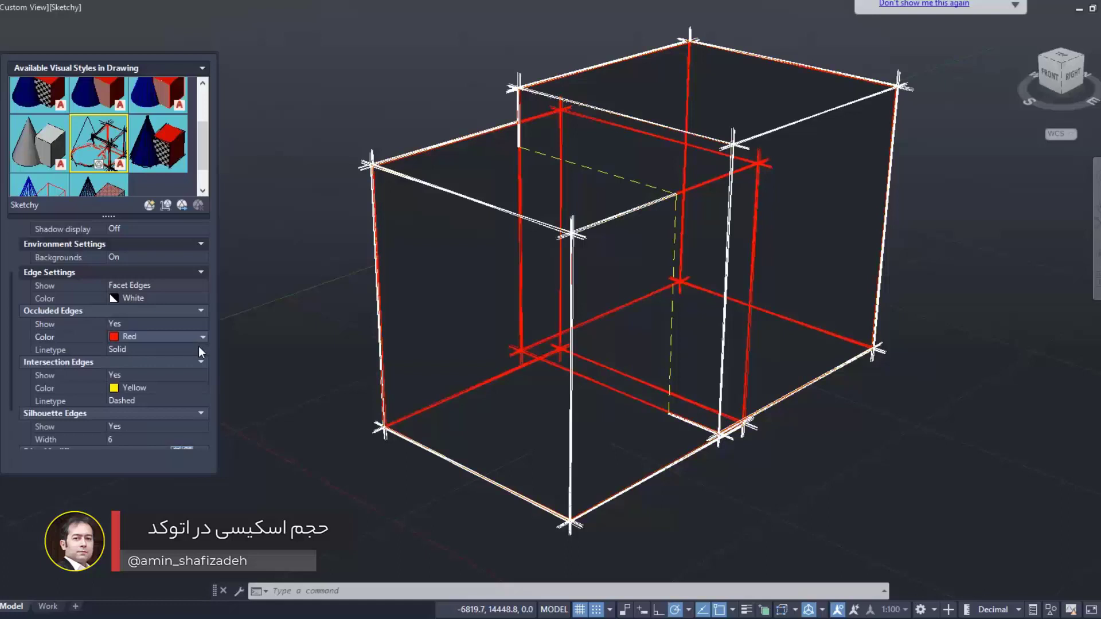
Set the occluded edge linetype to Long Dash after trying Dotted, then orbit to view it.
left_click(198, 346)
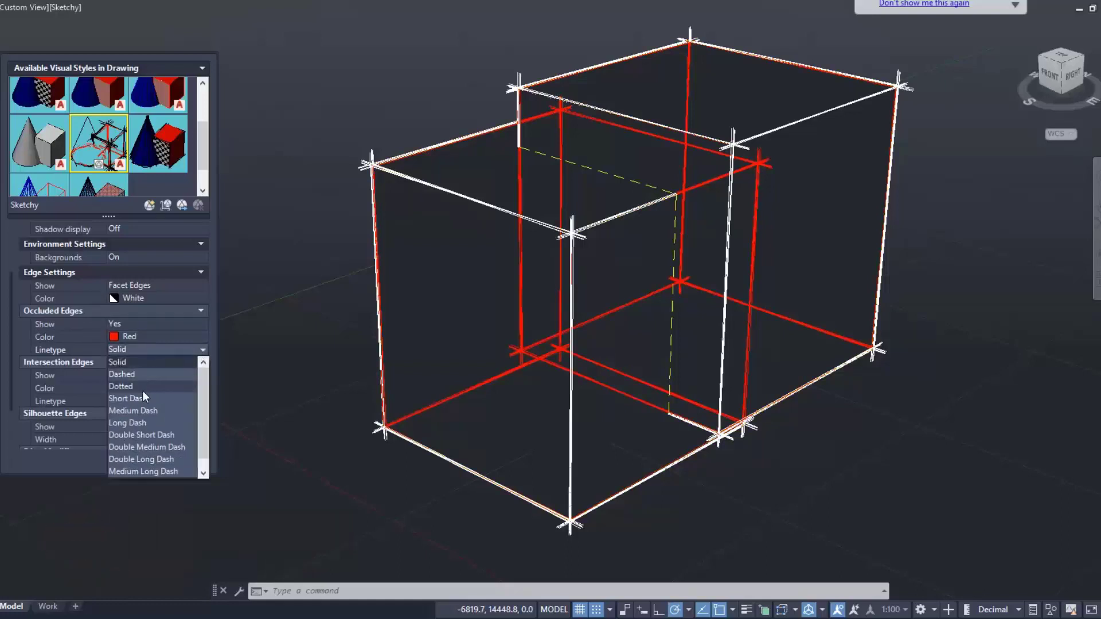
left_click(143, 387)
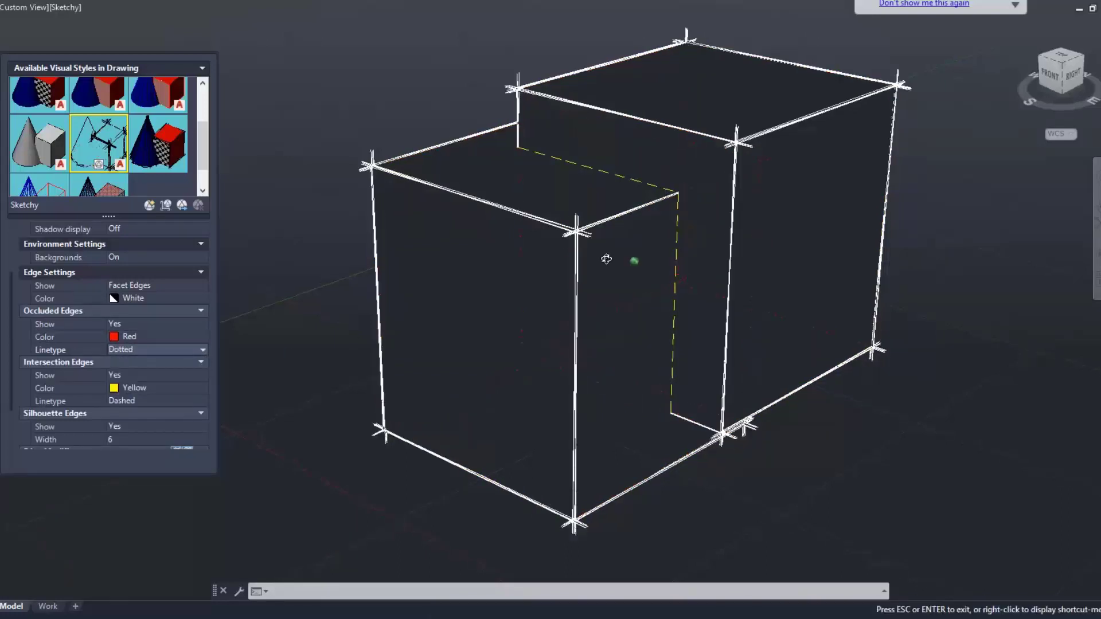
left_click(202, 349)
left_click(158, 410)
mouse_move(572, 238)
middle_mouse_down("shift")
mouse_move(757, 239)
mouse_move(579, 233)
mouse_move(550, 251)
middle_mouse_up("shift")
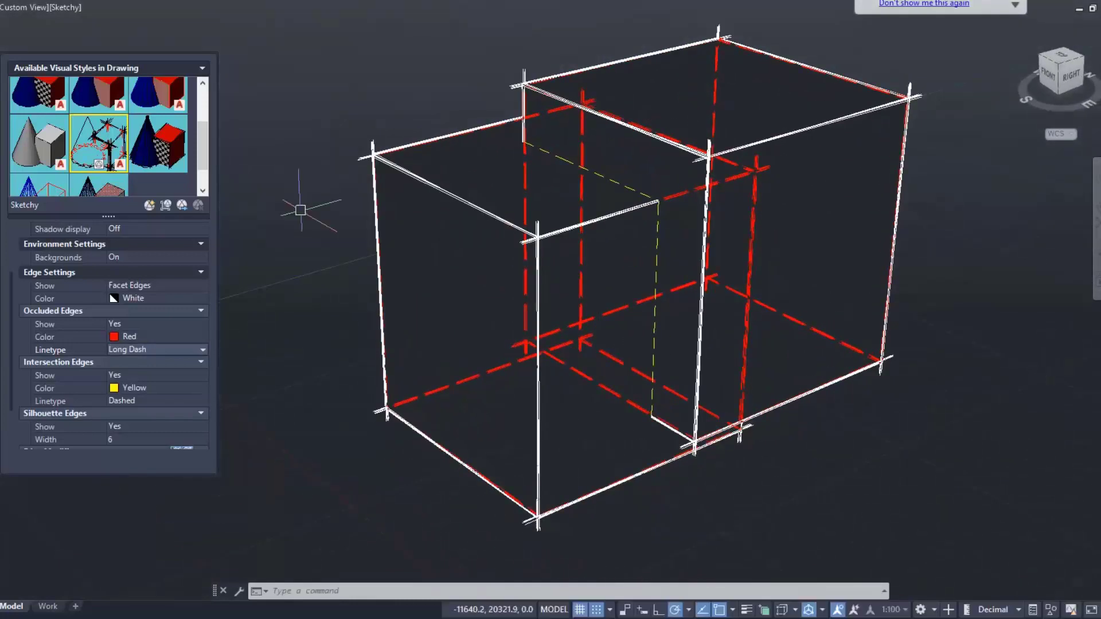
scroll(150, 310, "up", 3)
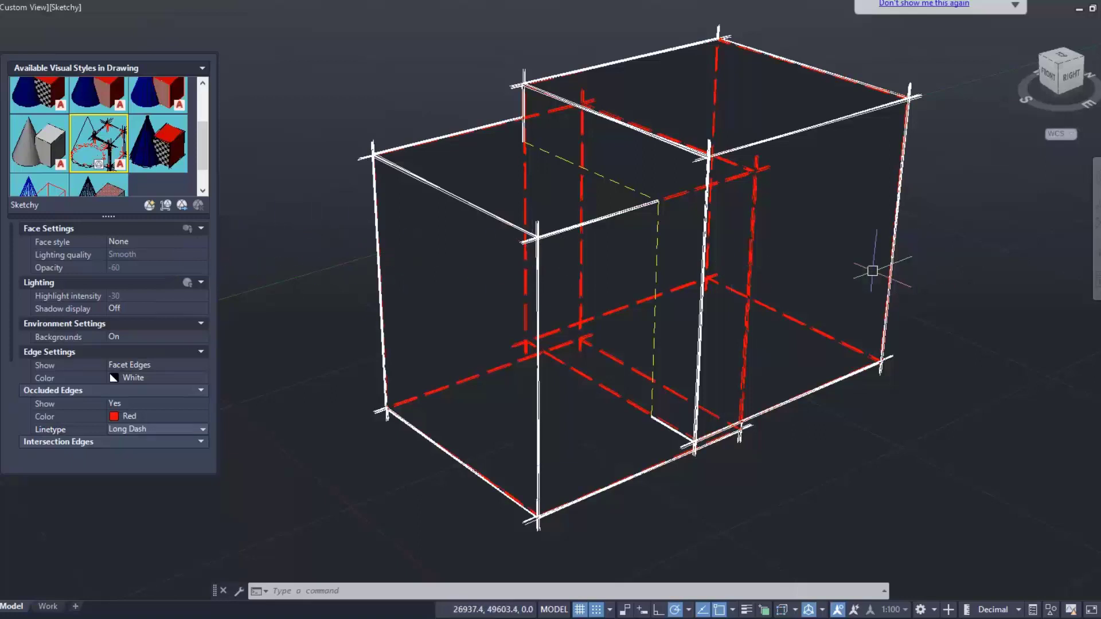
middle_click_drag(727, 287, 644, 279, "shift")
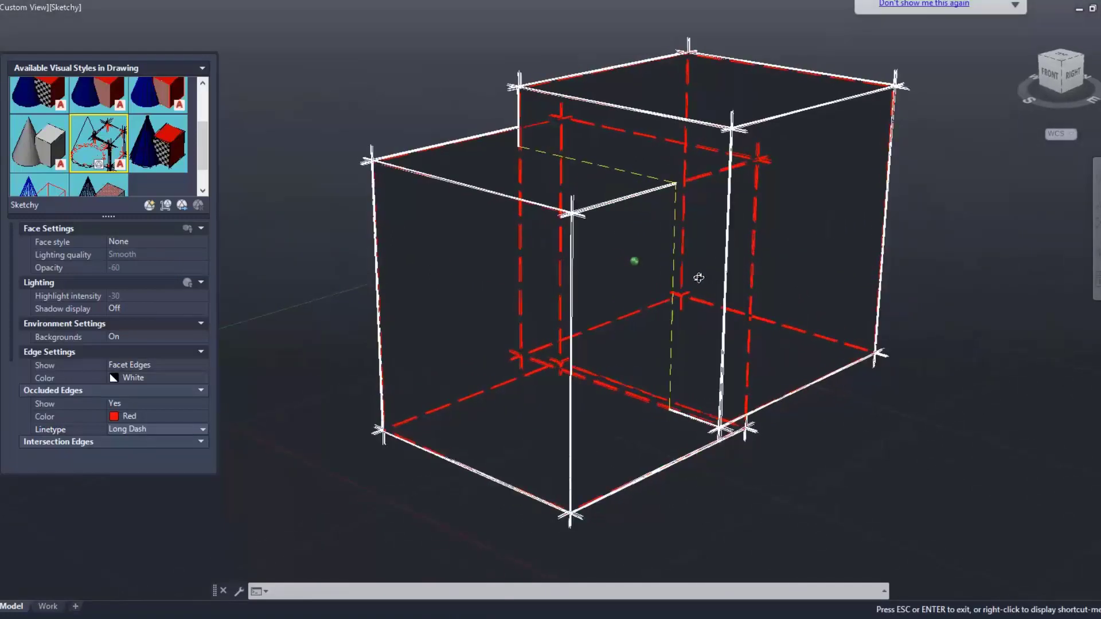
mouse_move(686, 269)
middle_mouse_down("shift")
mouse_move(718, 293)
mouse_move(691, 296)
mouse_move(707, 294)
mouse_move(707, 276)
middle_mouse_up("shift")
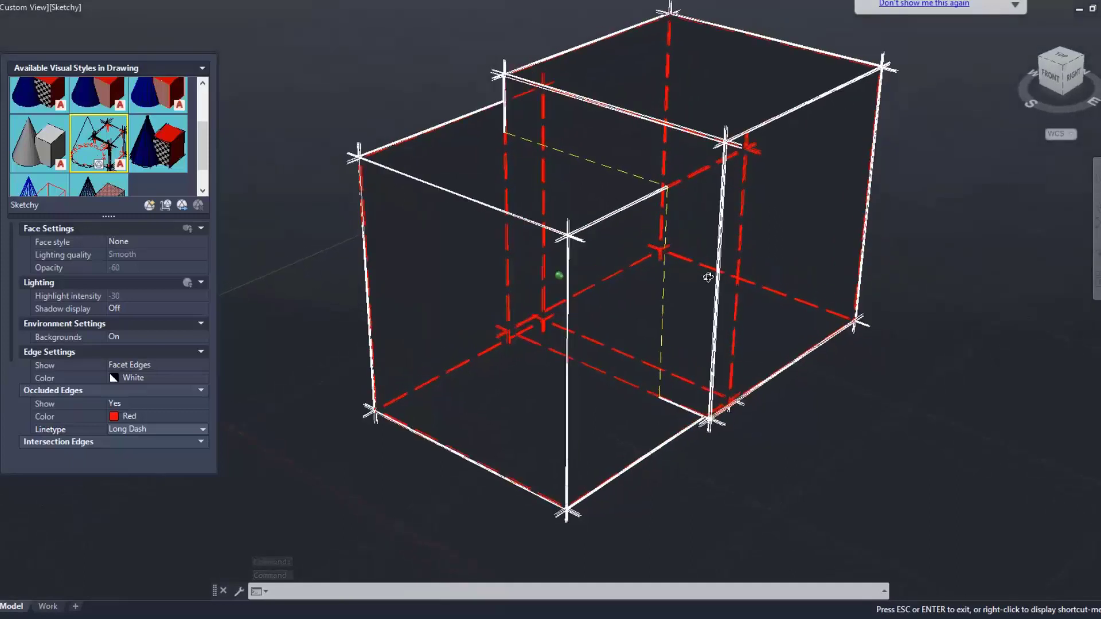